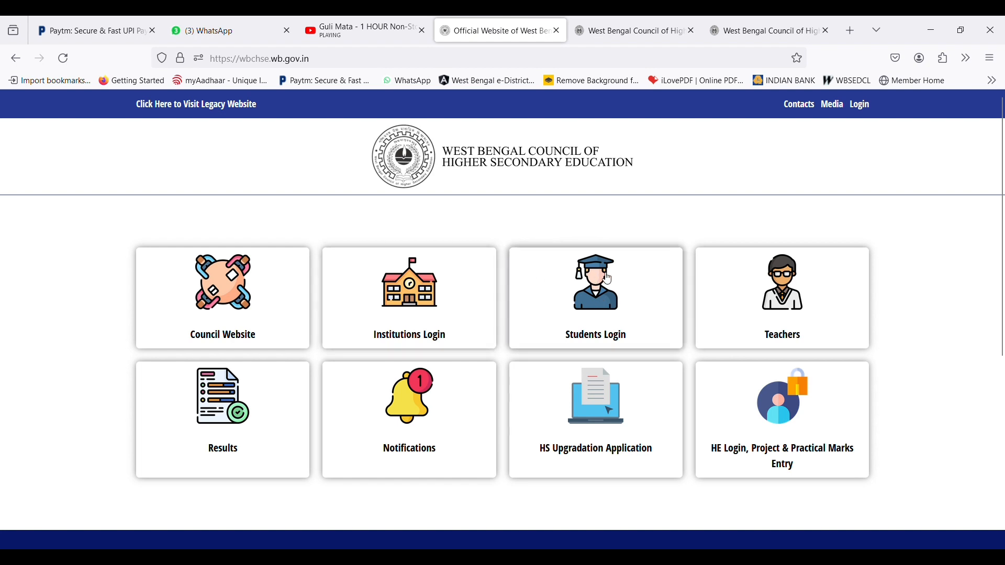
- Go to Students Login and bring up the New User Sign Up form
click(602, 302)
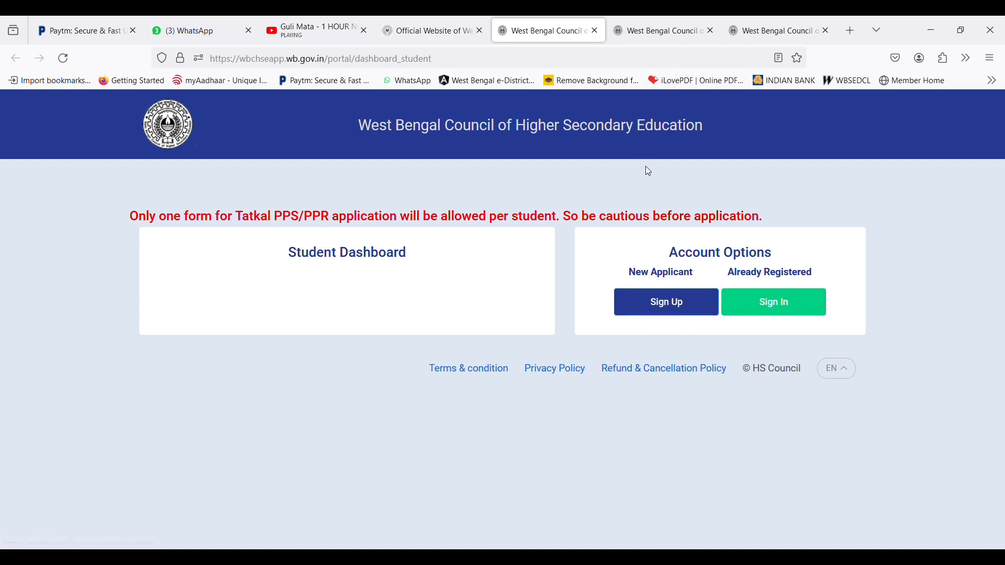
click(653, 37)
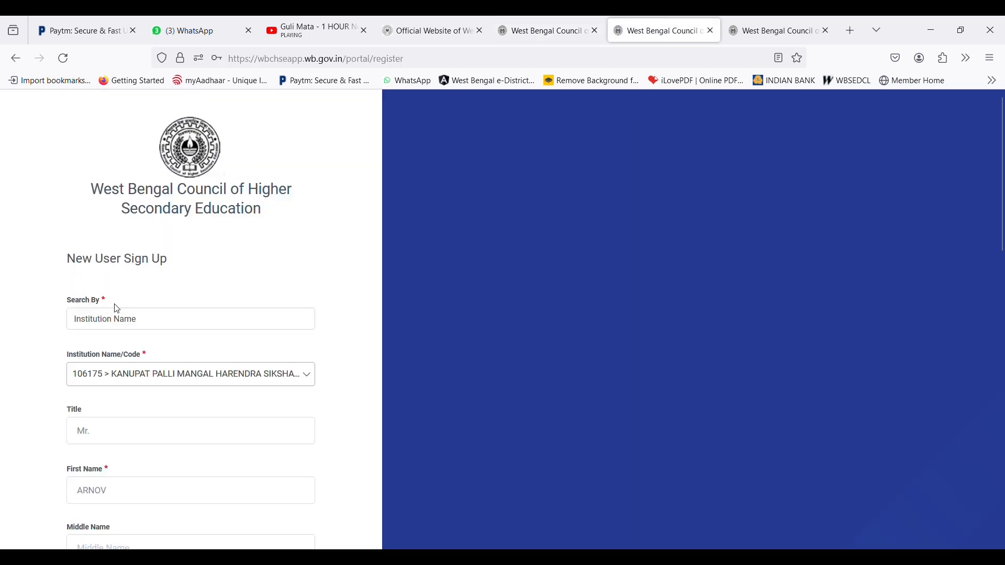
- Request a sign-up OTP to the mobile number and enter the received code
click(108, 324)
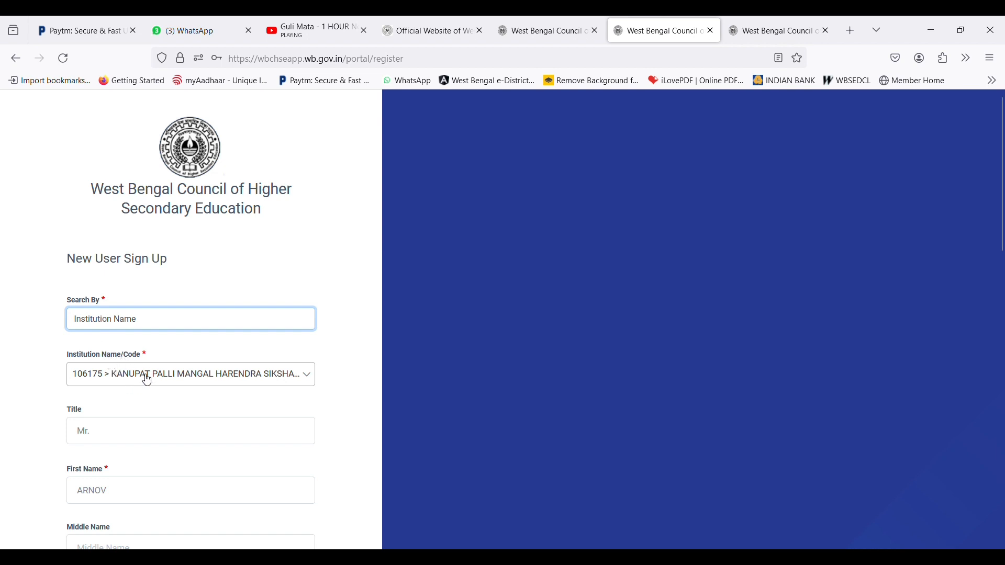
scroll(290, 382, down, 2)
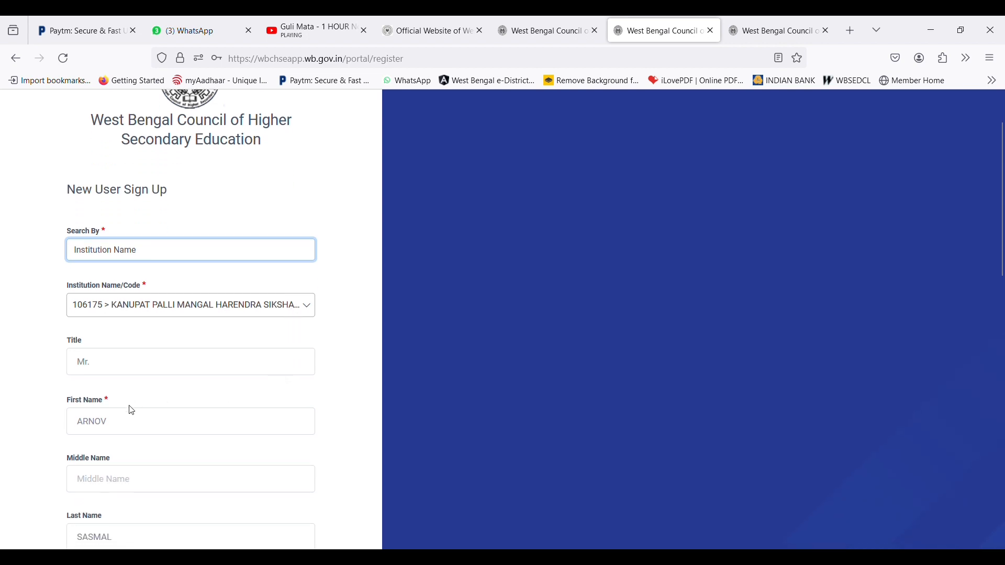
scroll(152, 372, down, 3)
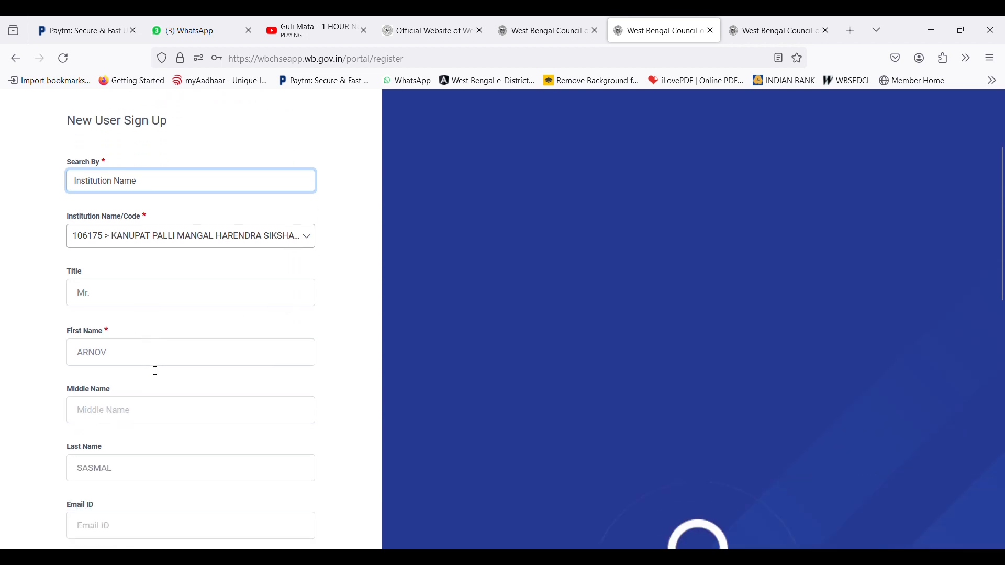
scroll(152, 370, down, 5)
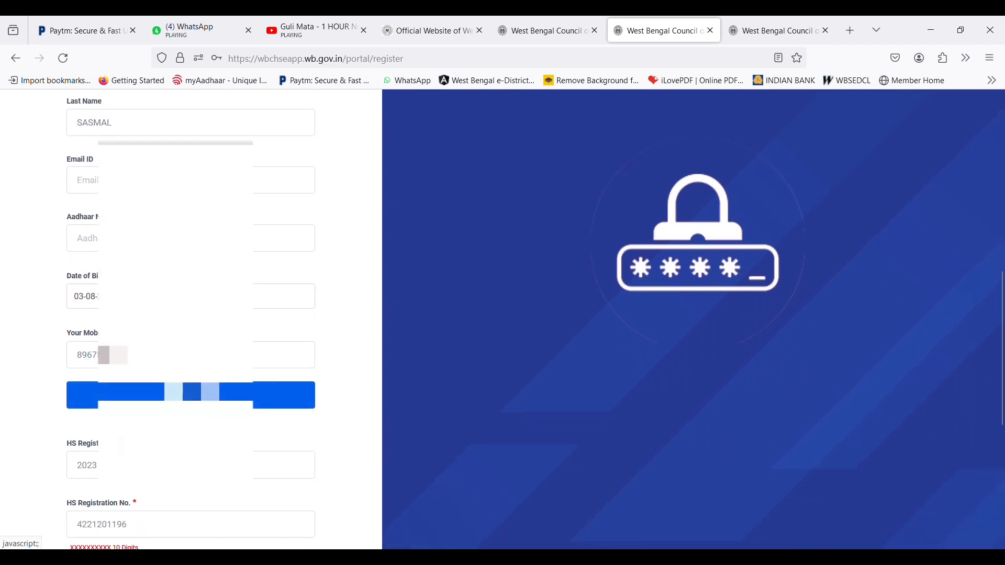
click(176, 395)
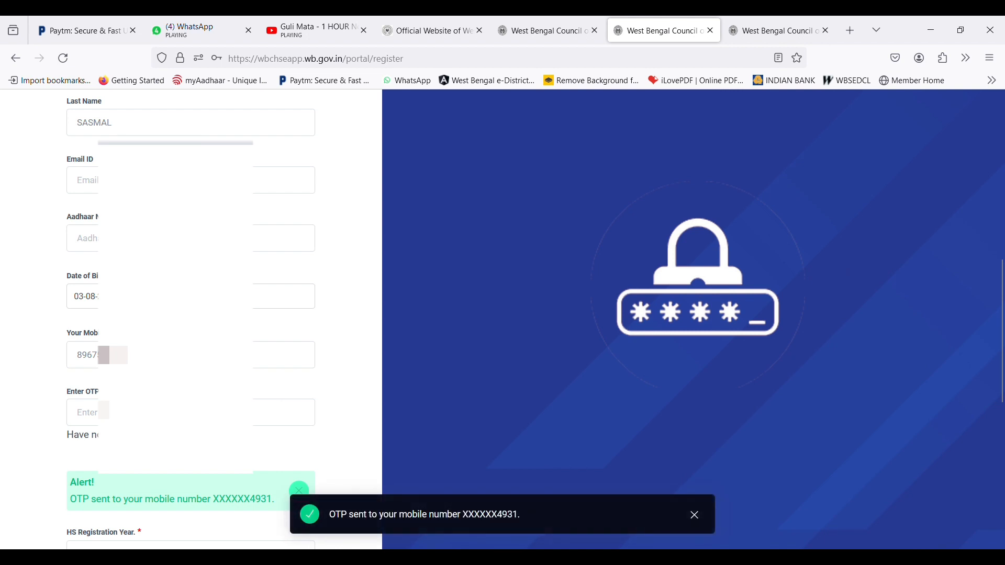
scroll(174, 410, down, 3)
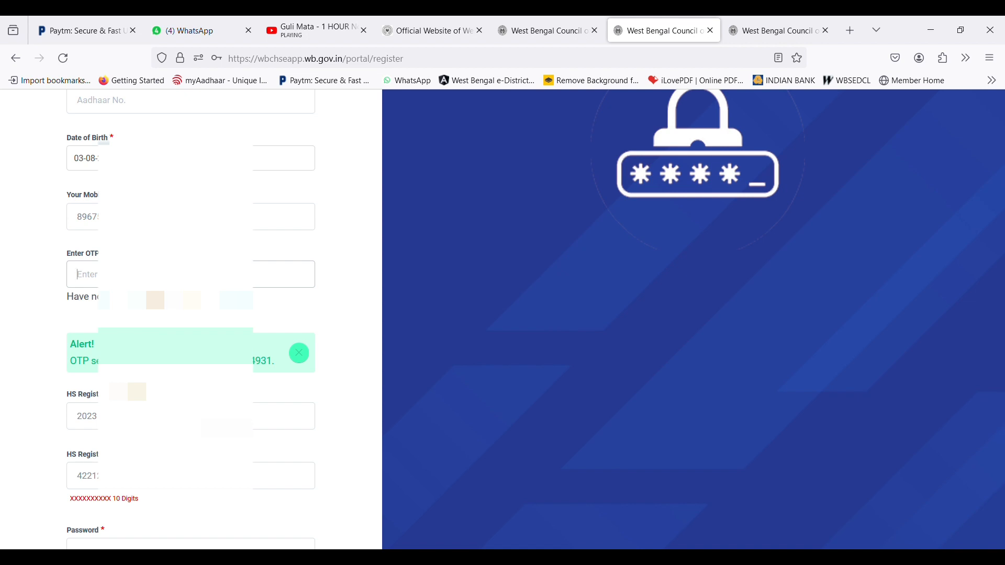
- Create the account, correcting the registration year to 2022 before resubmitting
scroll(276, 332, down, 3)
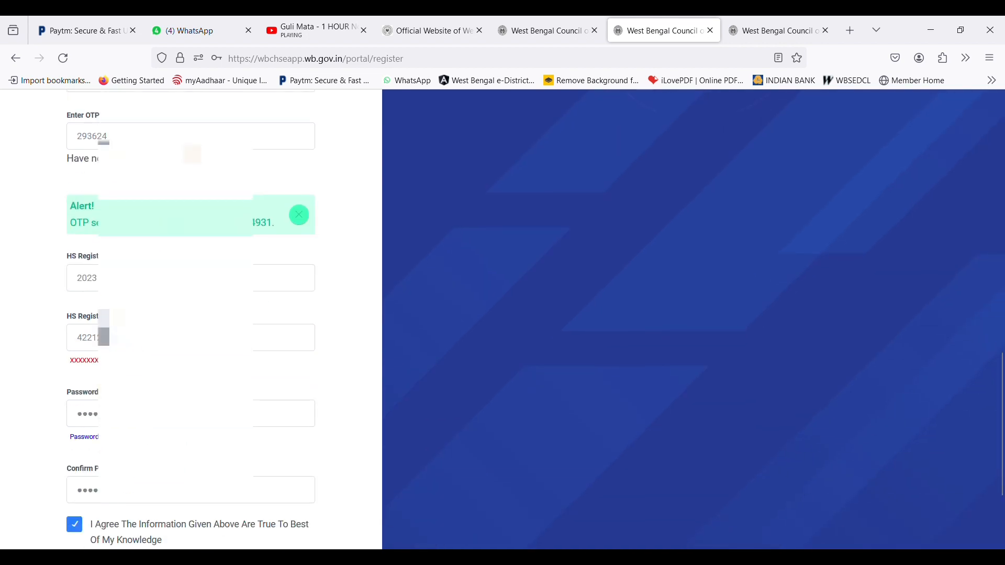
scroll(191, 320, down, 2)
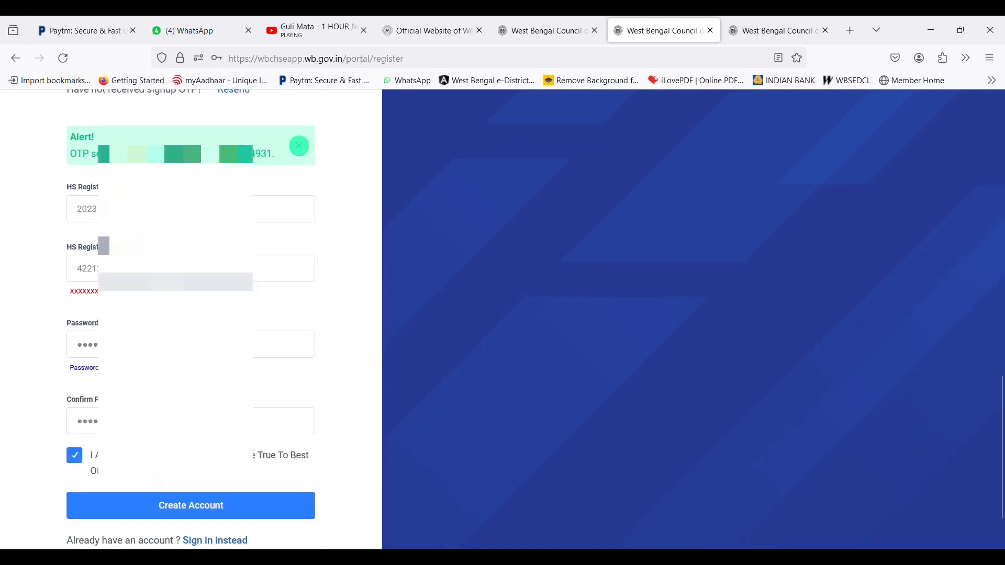
scroll(192, 440, down, 2)
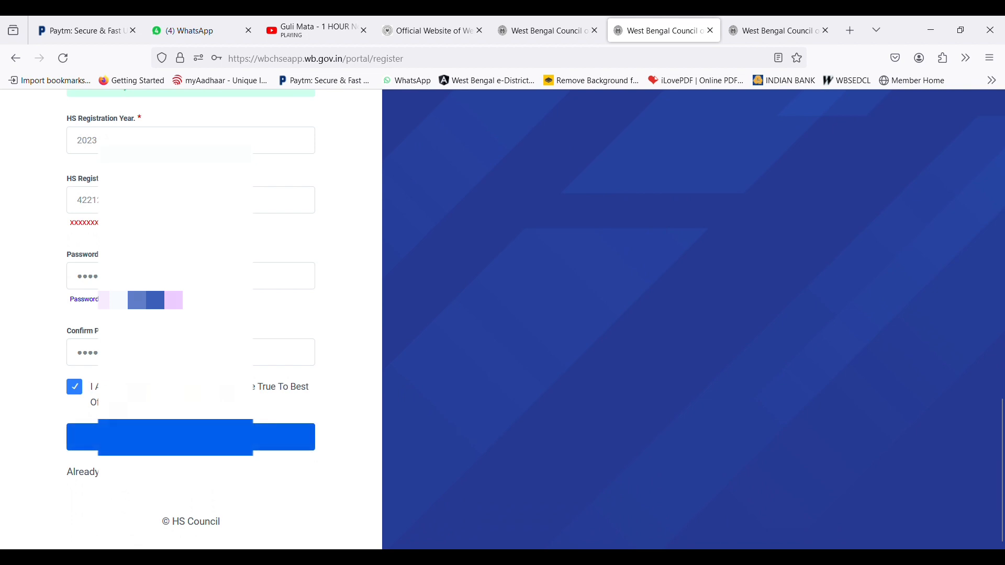
click(191, 439)
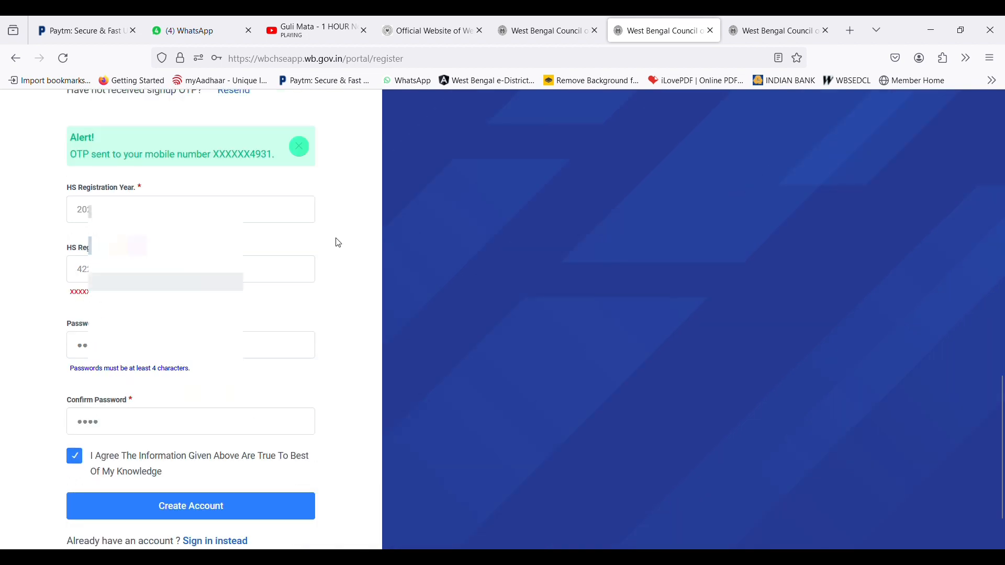
click(225, 441)
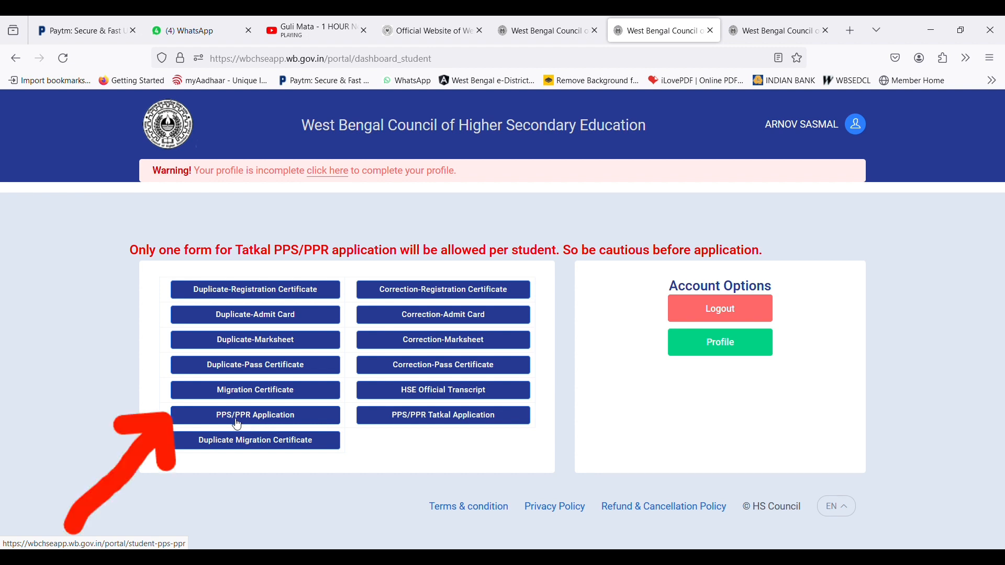
- Start a new non-Tatkal PPS/PPR application and enter the student's roll number
click(260, 419)
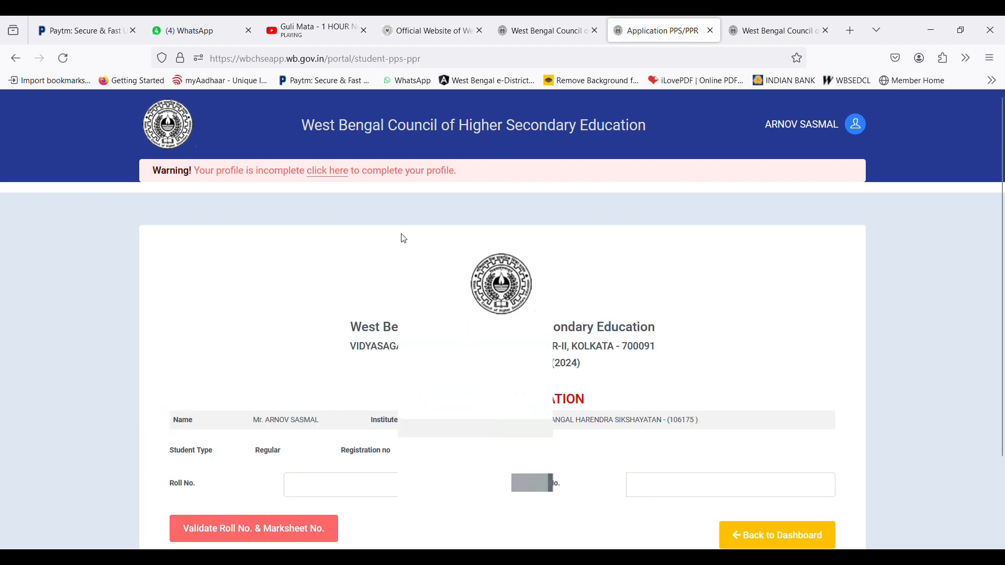
scroll(404, 235, down, 2)
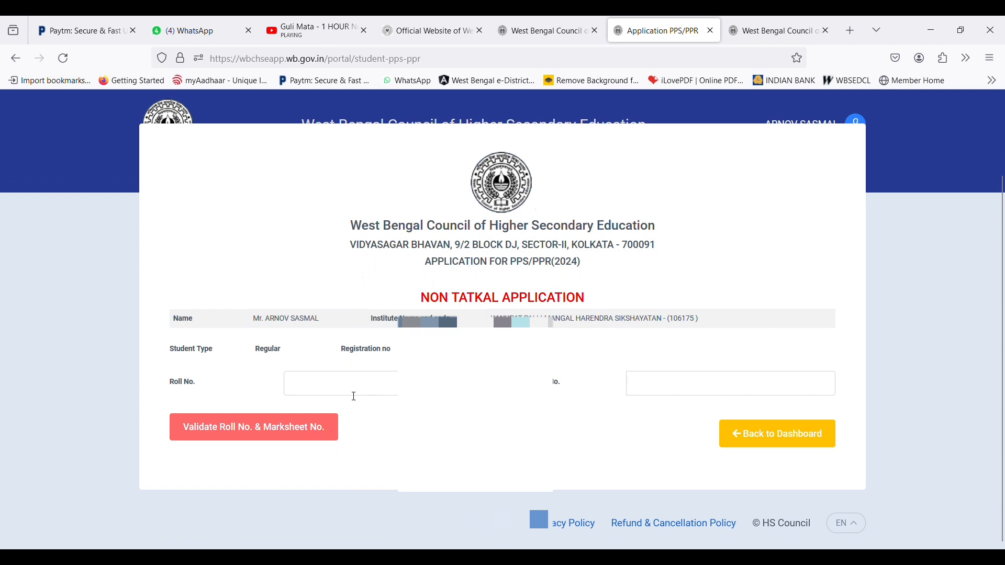
click(355, 395)
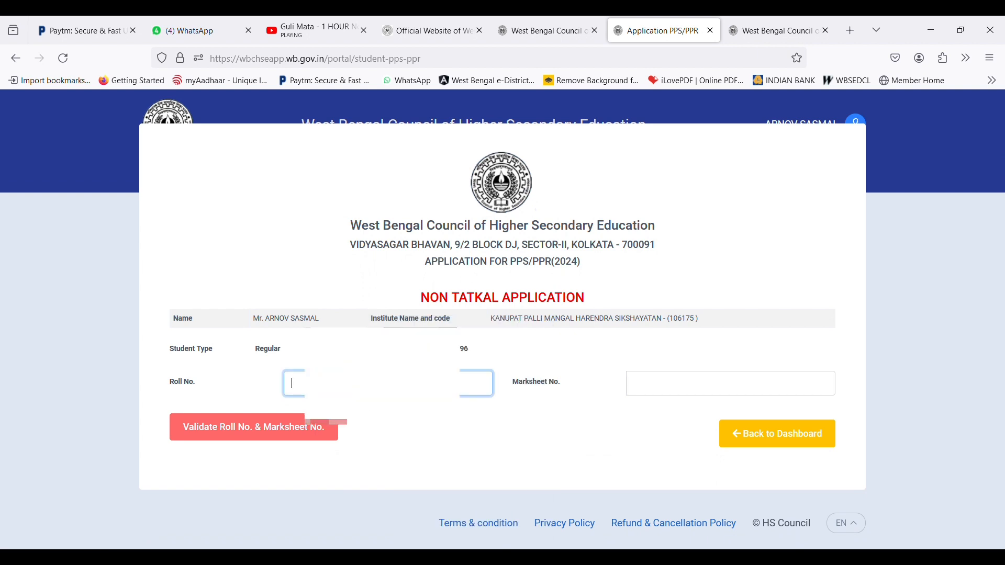
text(420)
click(460, 455)
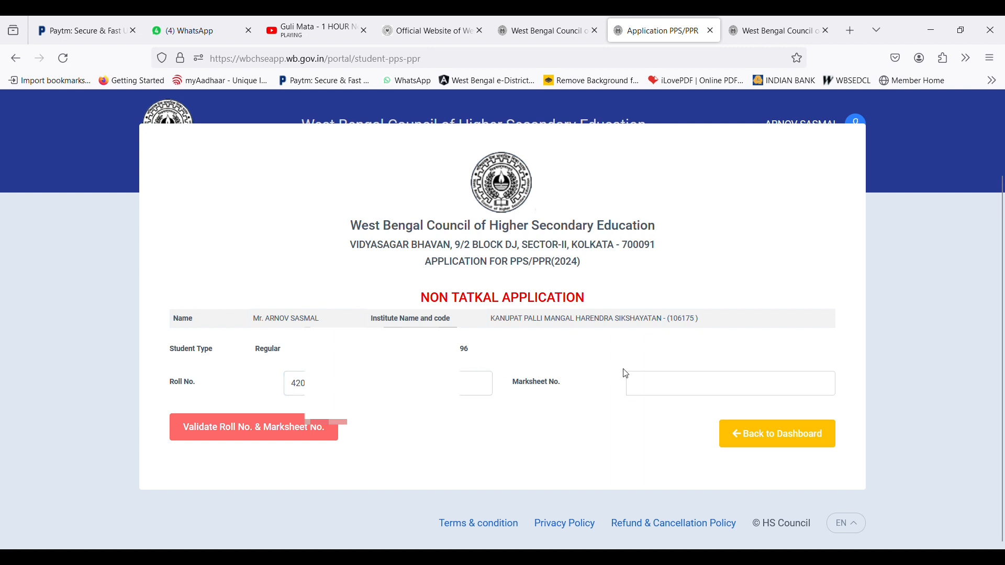
- Enter the marksheet number in the Marksheet No. field
click(663, 389)
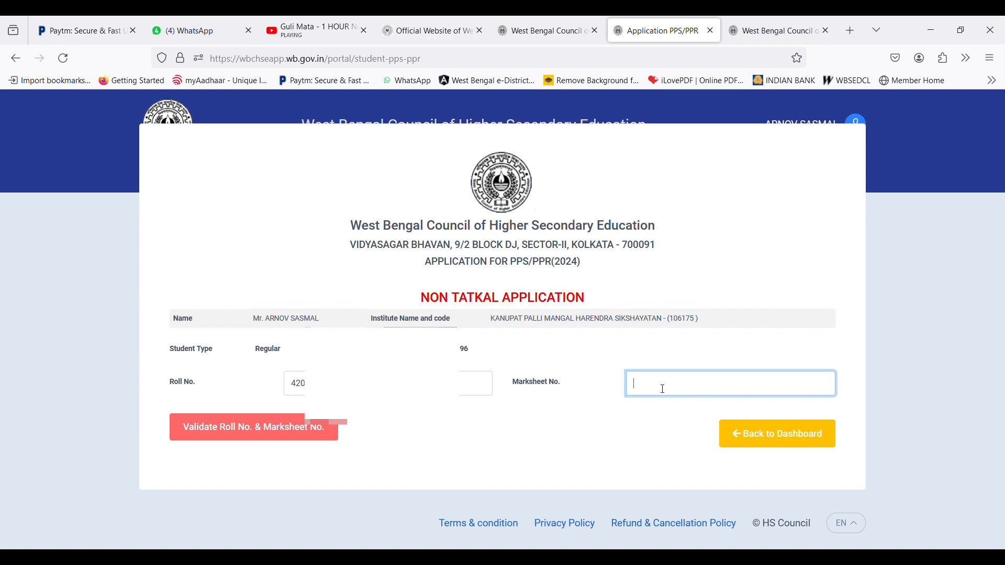
key(BackSpace)
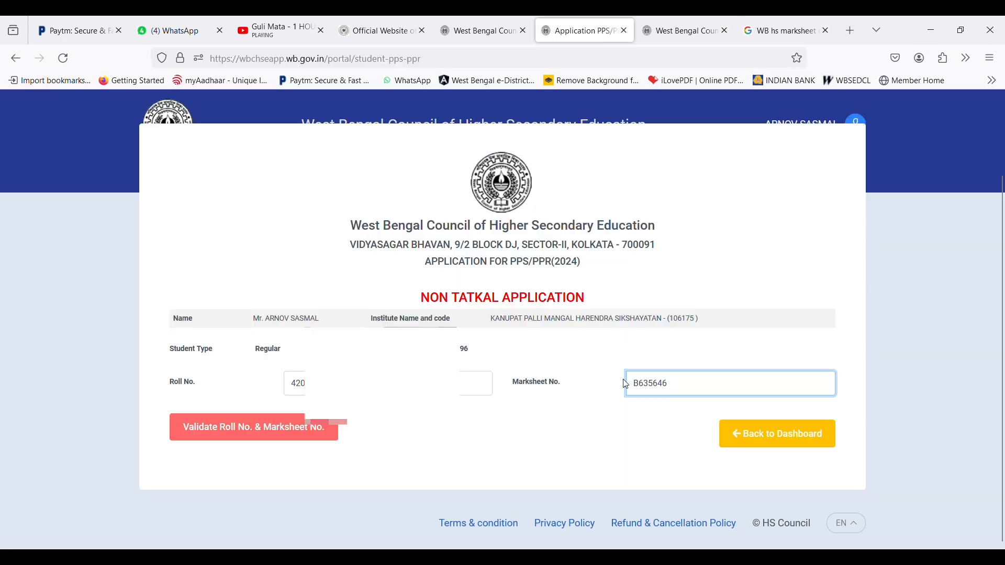
- Validate the roll and marksheet numbers to load the subject marks
click(602, 427)
click(304, 435)
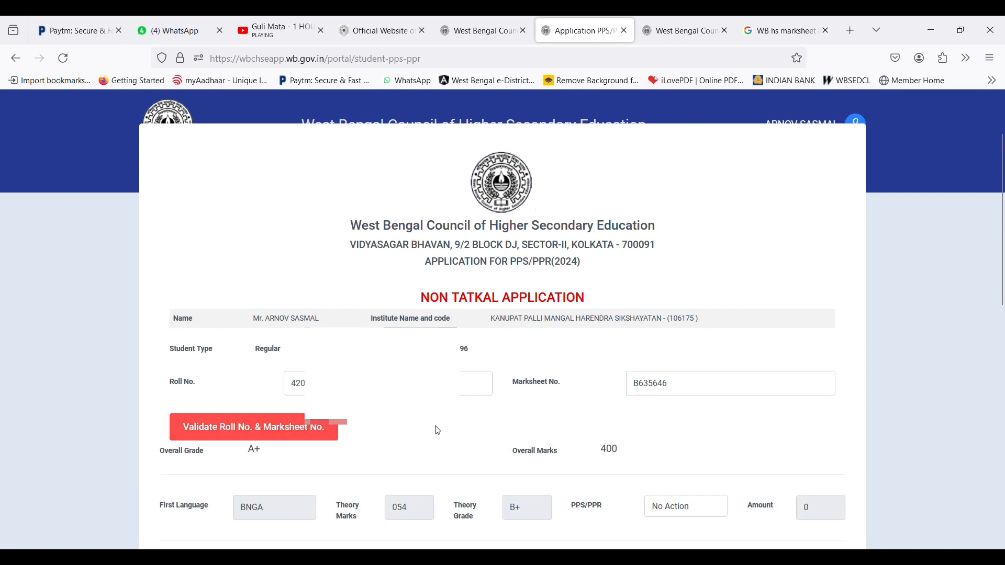
scroll(489, 428, down, 3)
scroll(496, 403, down, 3)
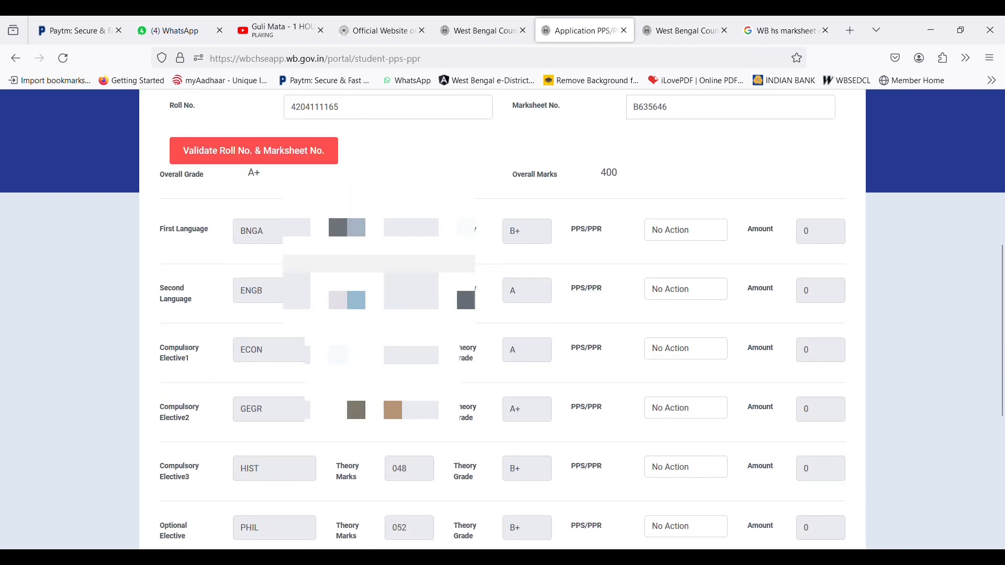
scroll(502, 319, down, 3)
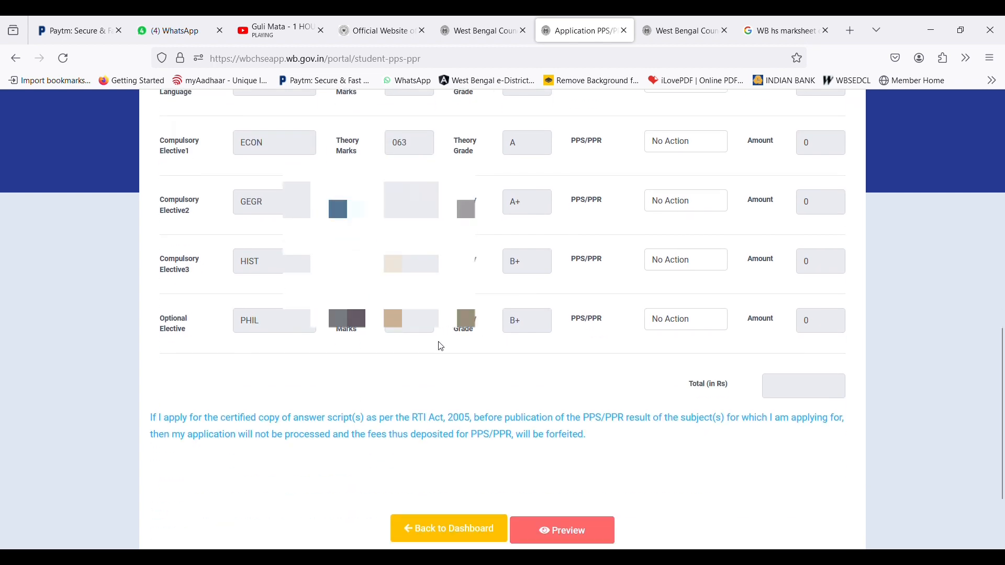
scroll(504, 379, up, 10)
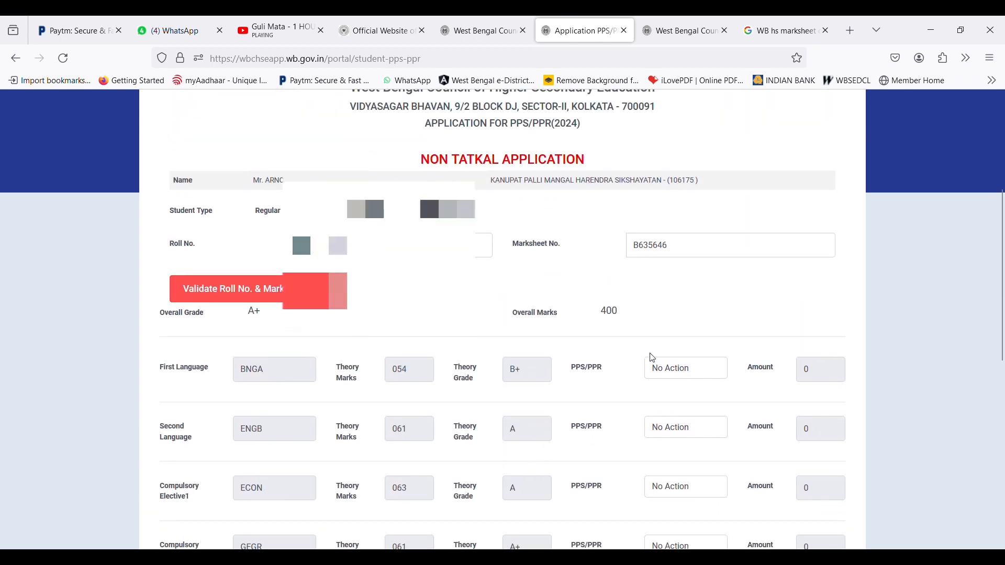
- Choose PPR for ENGB and PHIL, at Rs 200 each
click(686, 375)
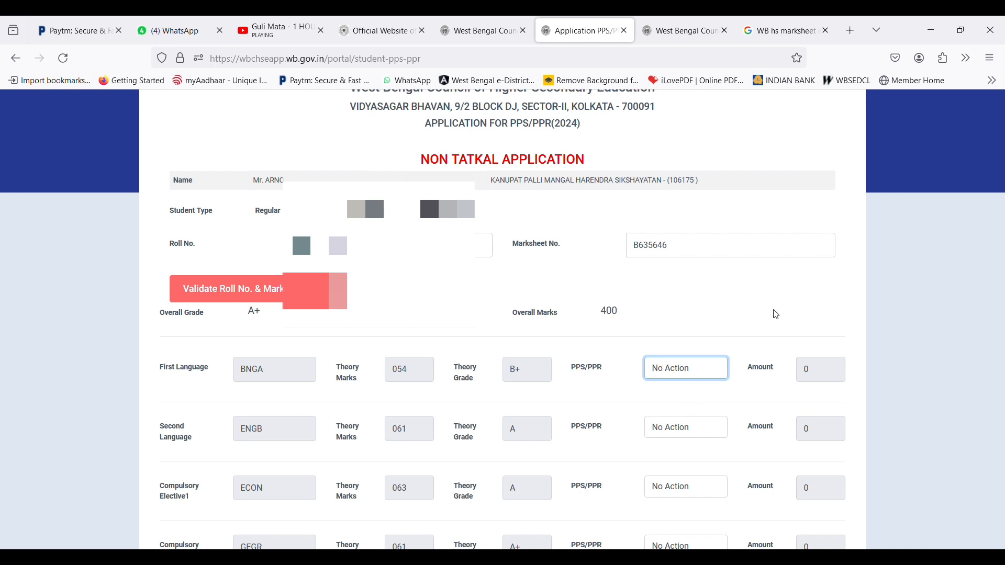
scroll(738, 382, down, 8)
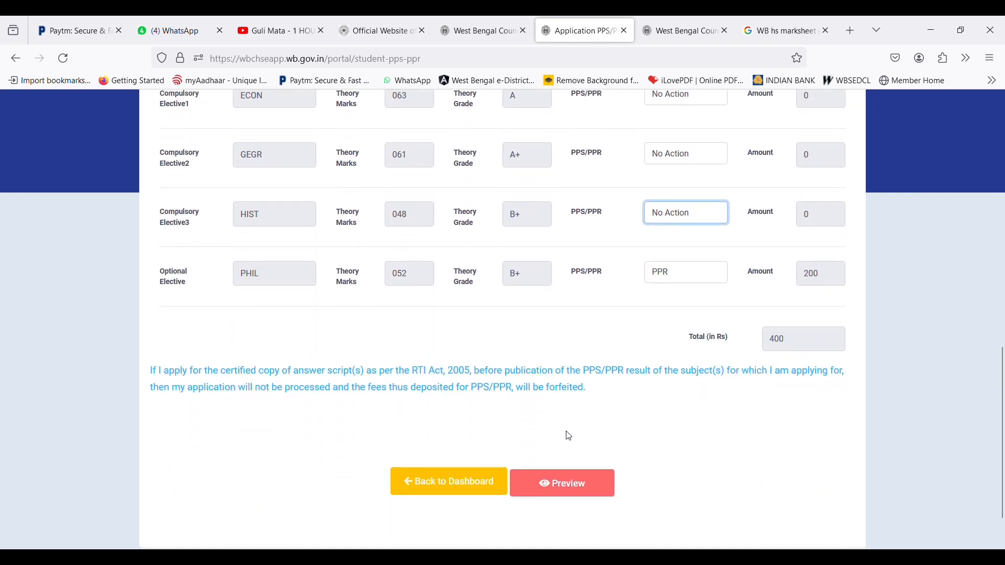
scroll(714, 408, up, 3)
scroll(714, 408, down, 4)
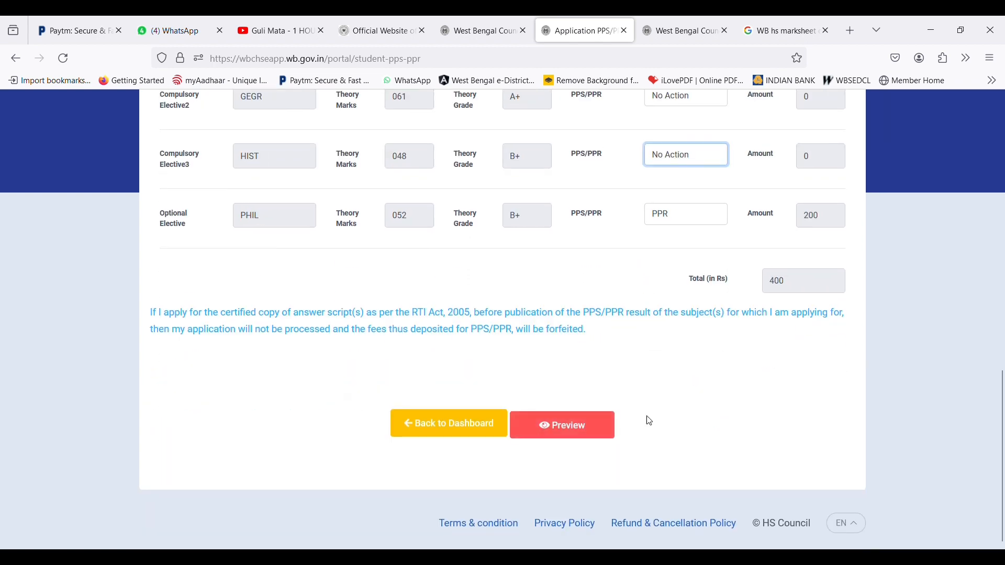
scroll(723, 399, up, 5)
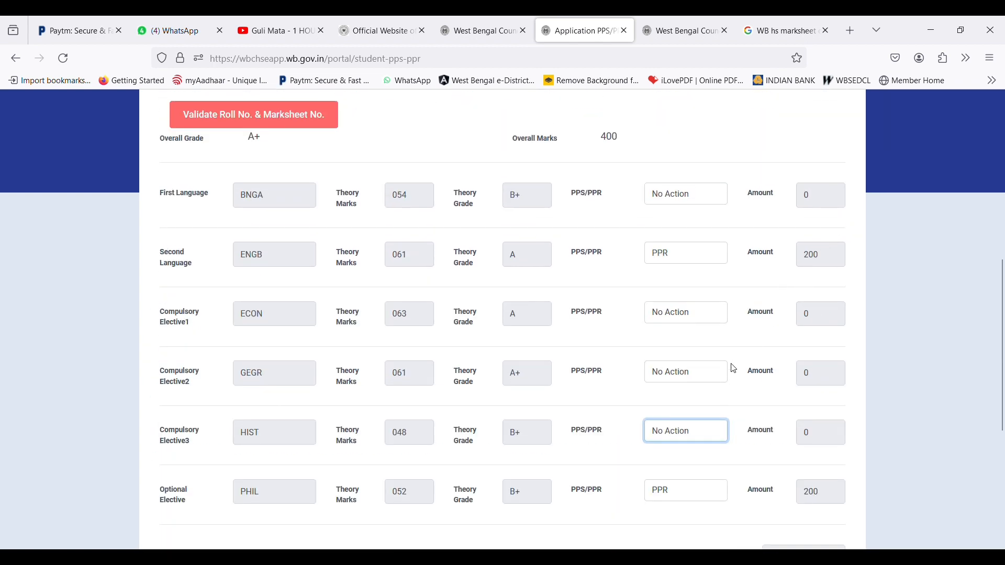
scroll(736, 363, down, 5)
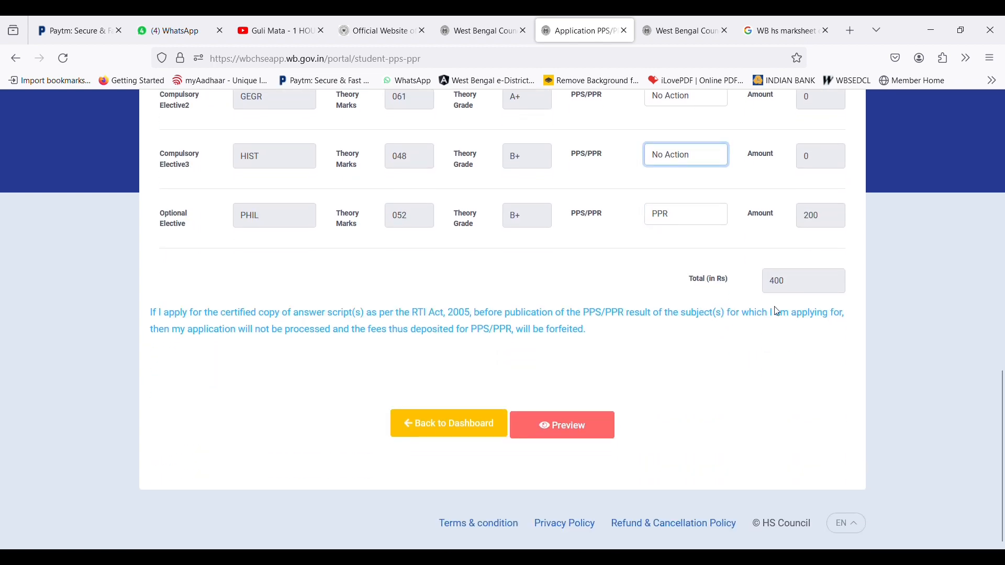
- Preview the application and review PPR for ENGB and PHIL totalling Rs 400
click(578, 427)
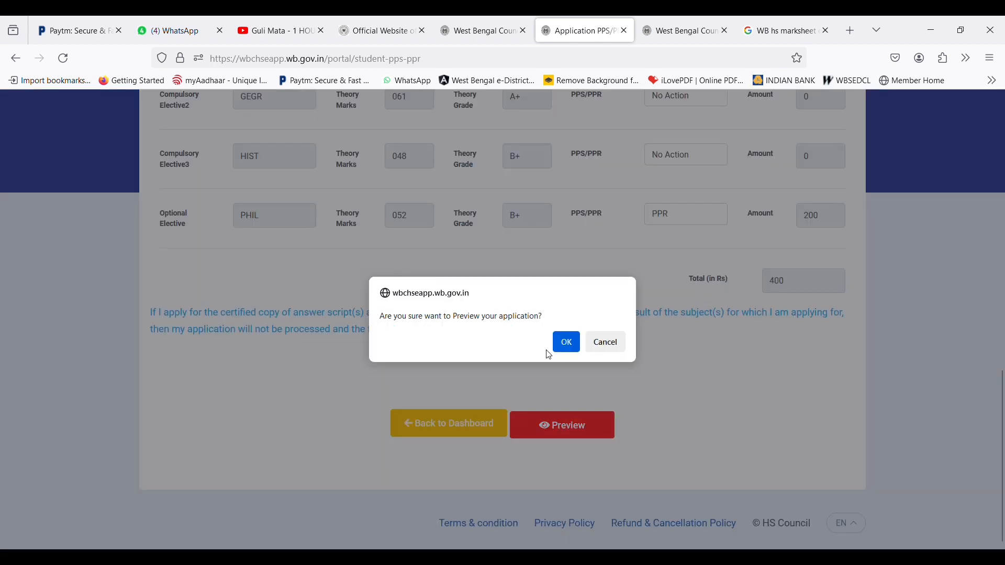
click(568, 348)
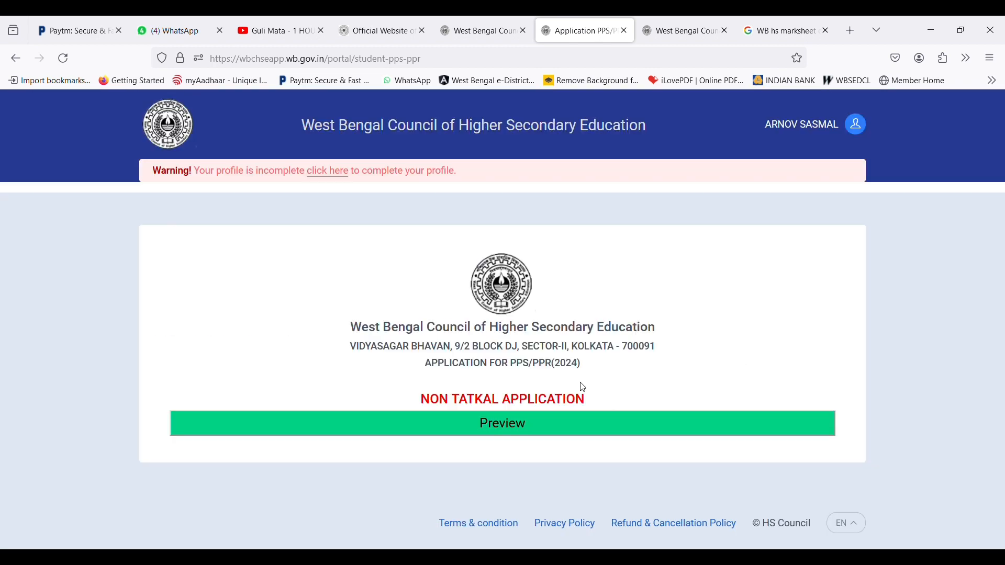
scroll(660, 373, down, 4)
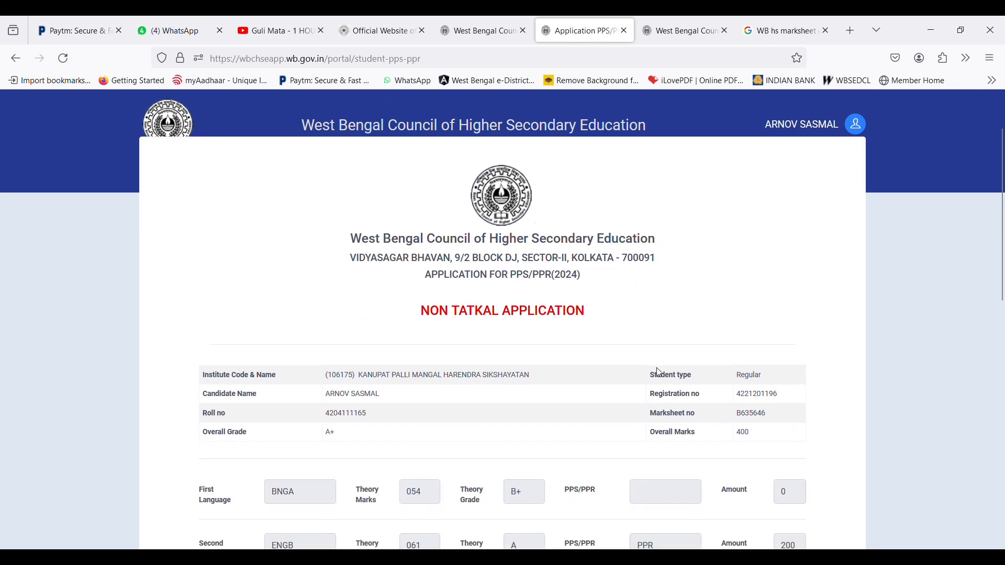
scroll(665, 372, down, 5)
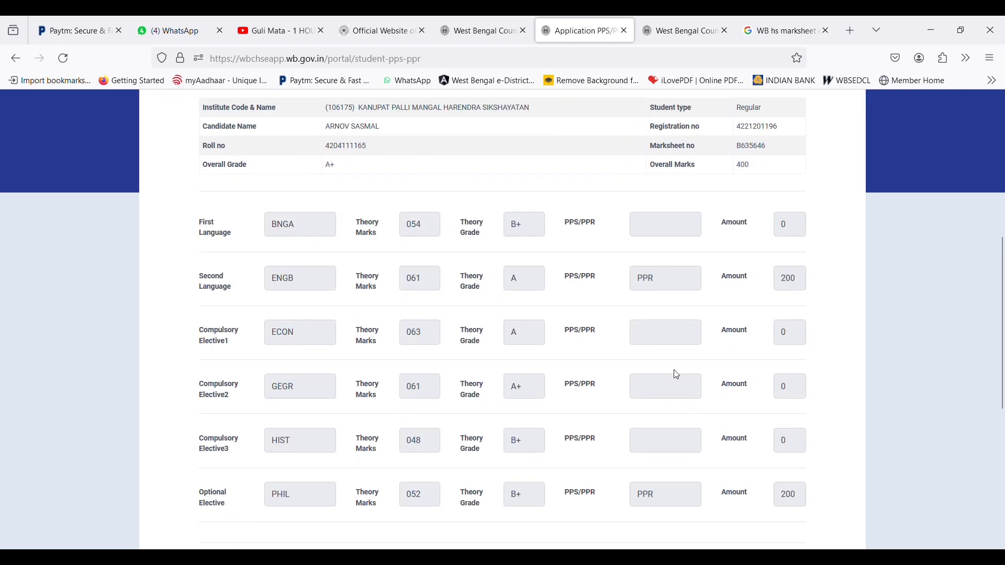
scroll(676, 375, down, 3)
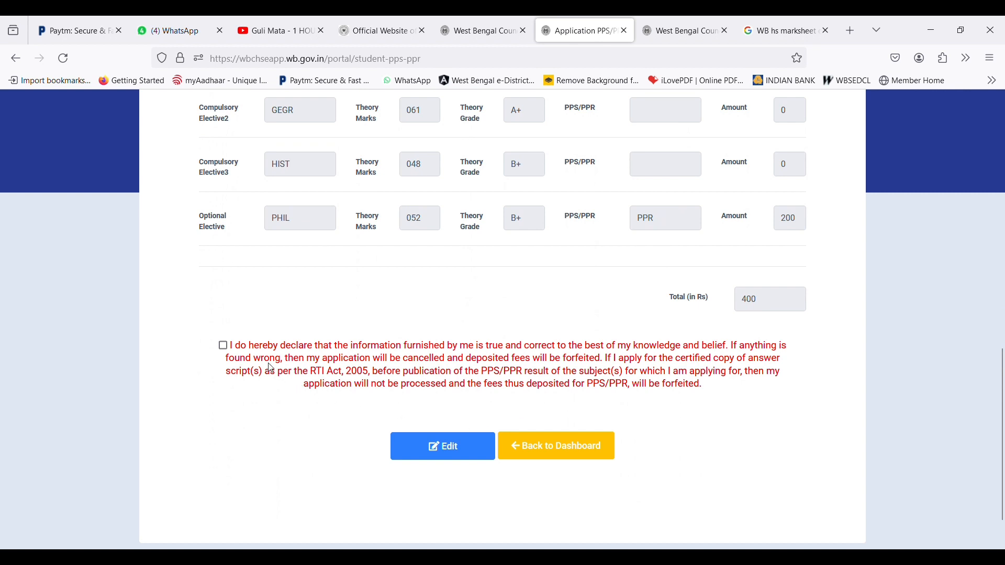
scroll(381, 400, up, 10)
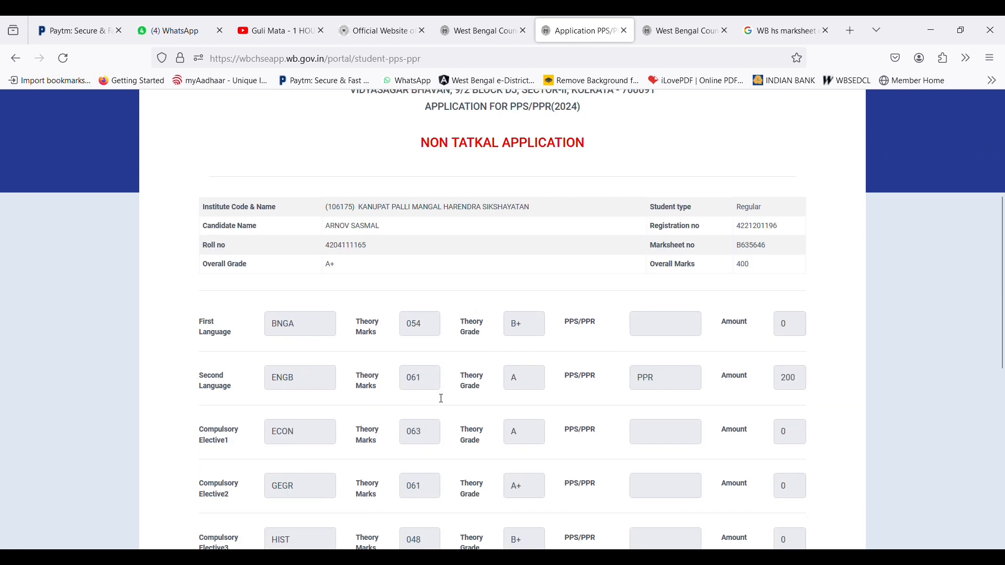
scroll(561, 379, down, 3)
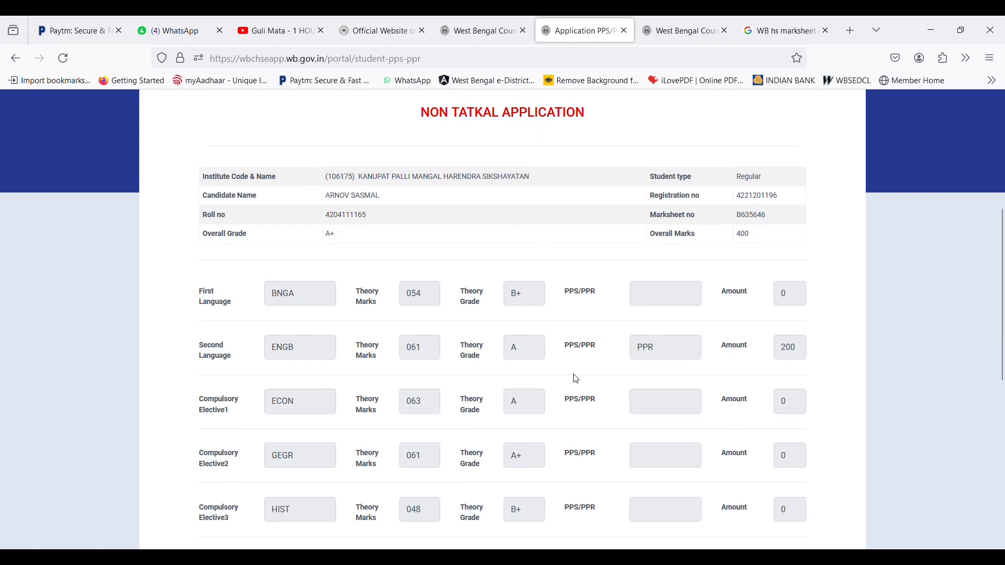
scroll(582, 385, up, 5)
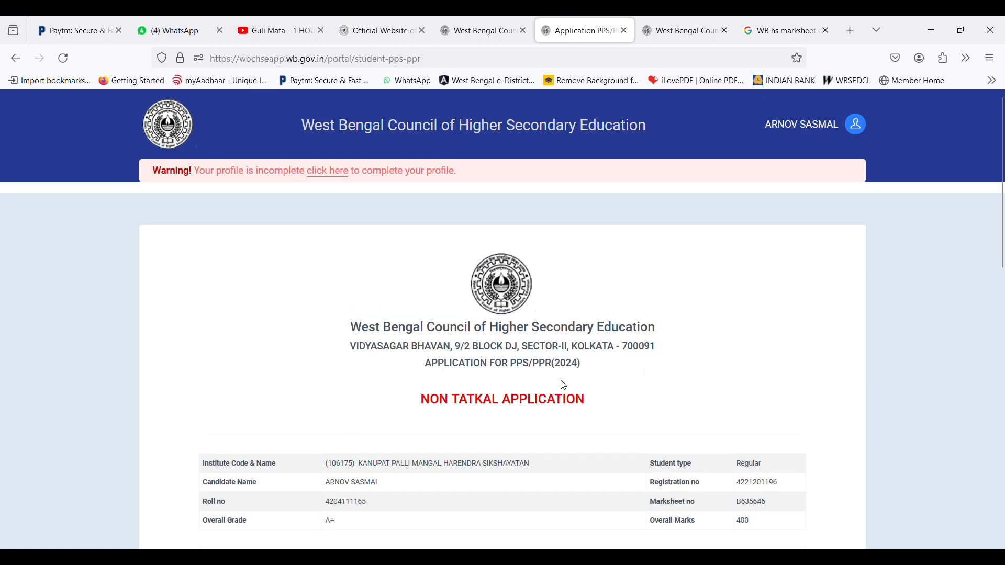
scroll(521, 390, down, 10)
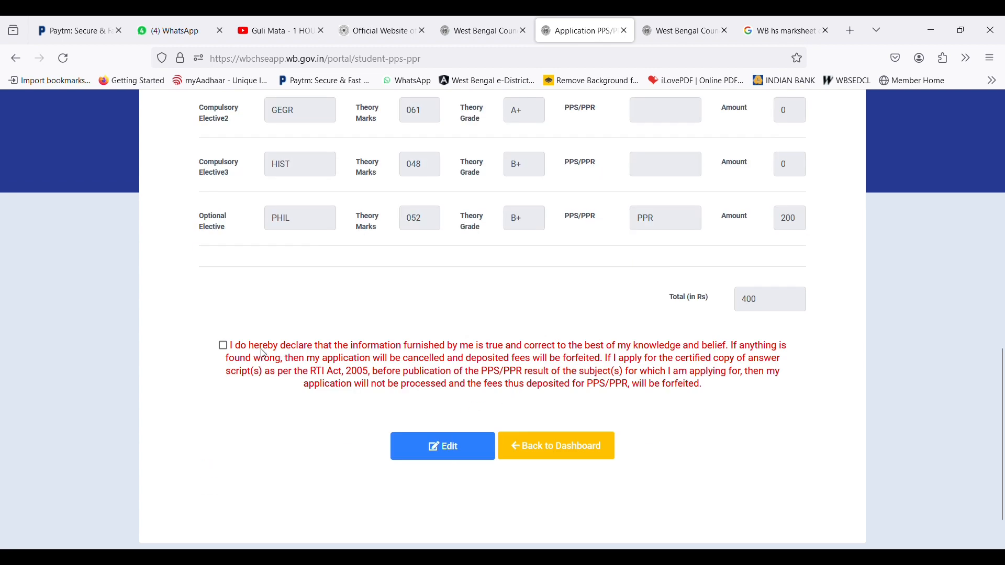
- Accept the declaration and final-submit, confirming to reach the Rs 400.00 payment page
click(223, 346)
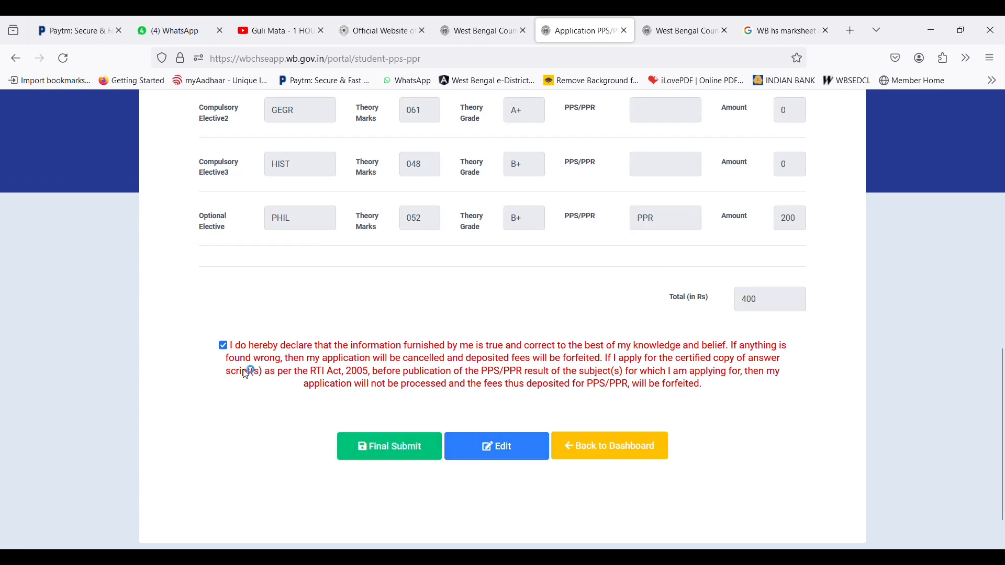
click(389, 459)
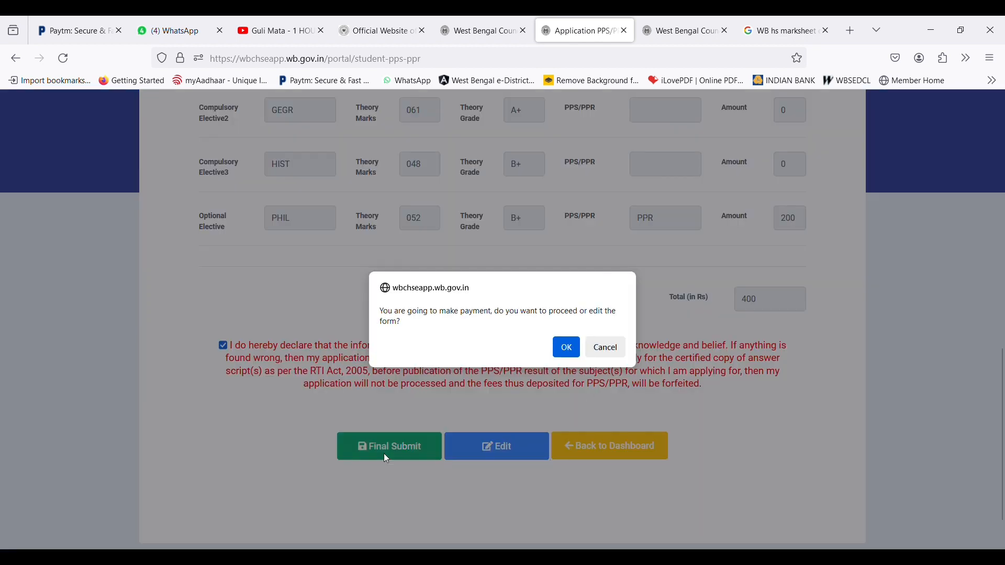
click(570, 347)
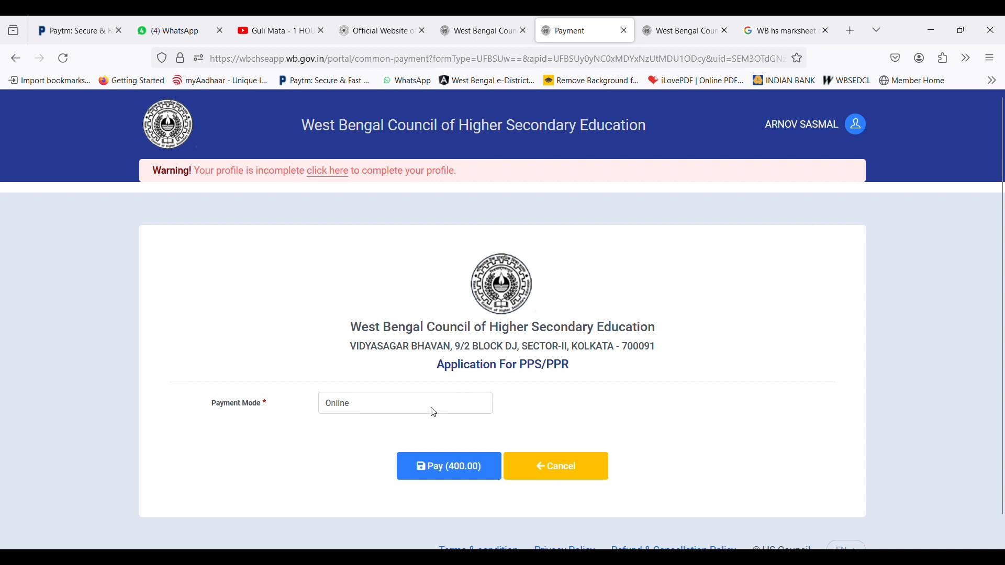
- Choose Online payment mode and confirm paying the 400.00 fee
click(432, 408)
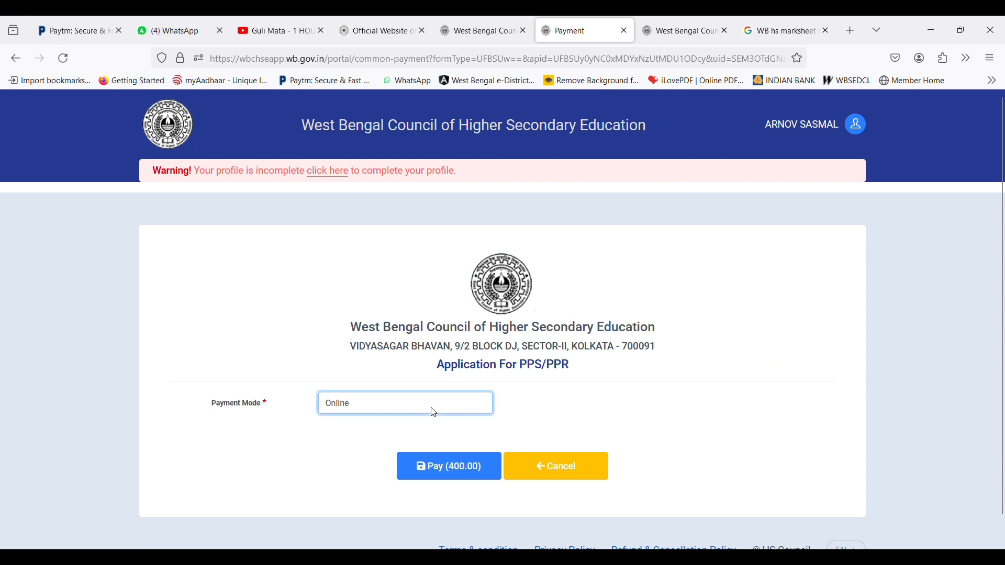
click(465, 475)
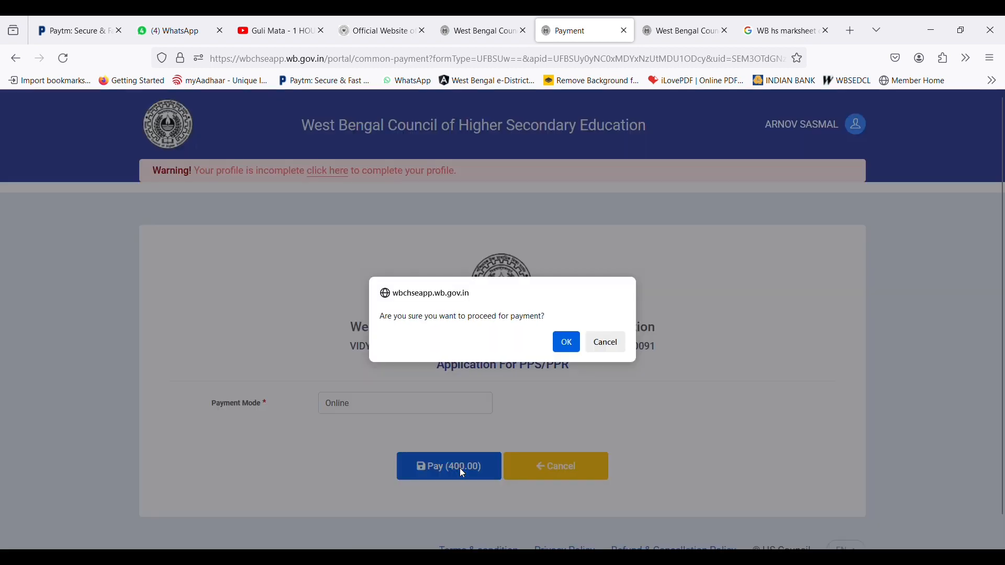
click(568, 347)
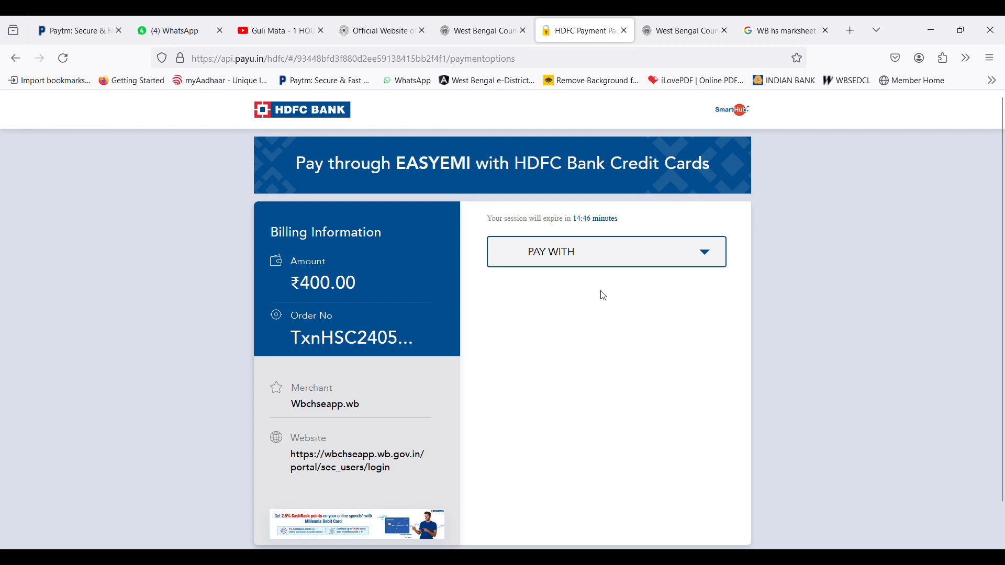
- Select UPI under PAY WITH to list Google Pay, Phone Pe, BHIM, Paytm and Amazon Pay
click(675, 261)
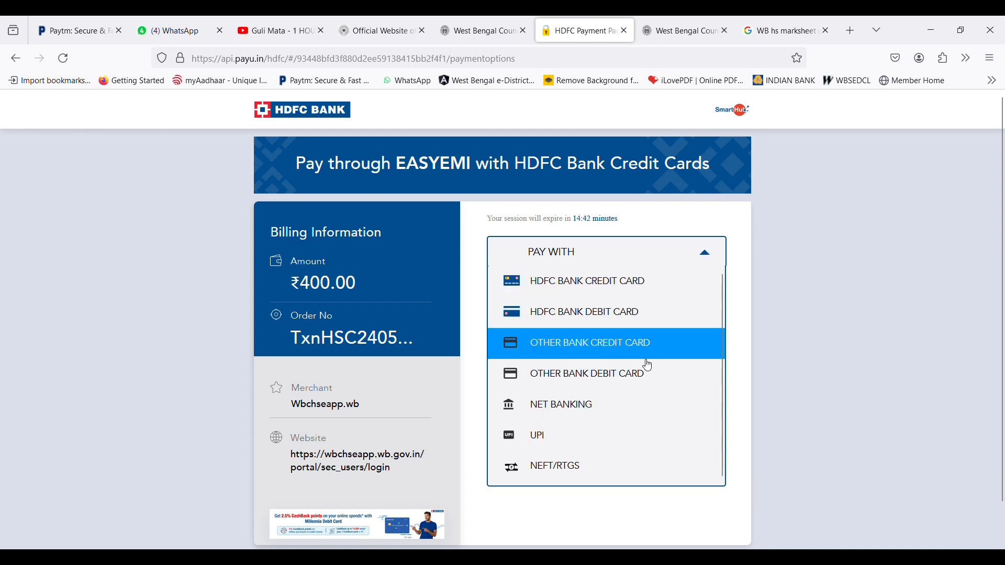
click(579, 433)
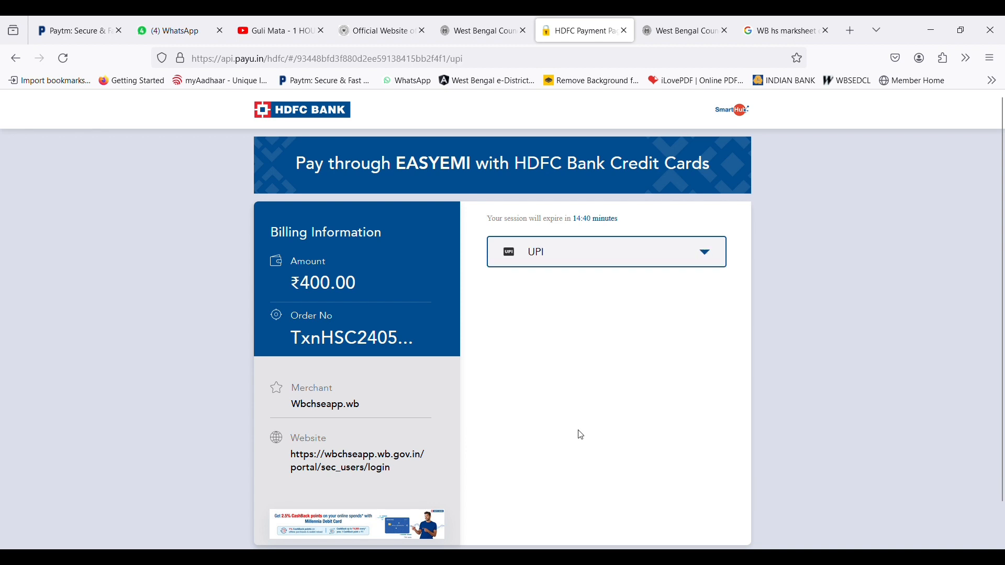
scroll(623, 354, down, 3)
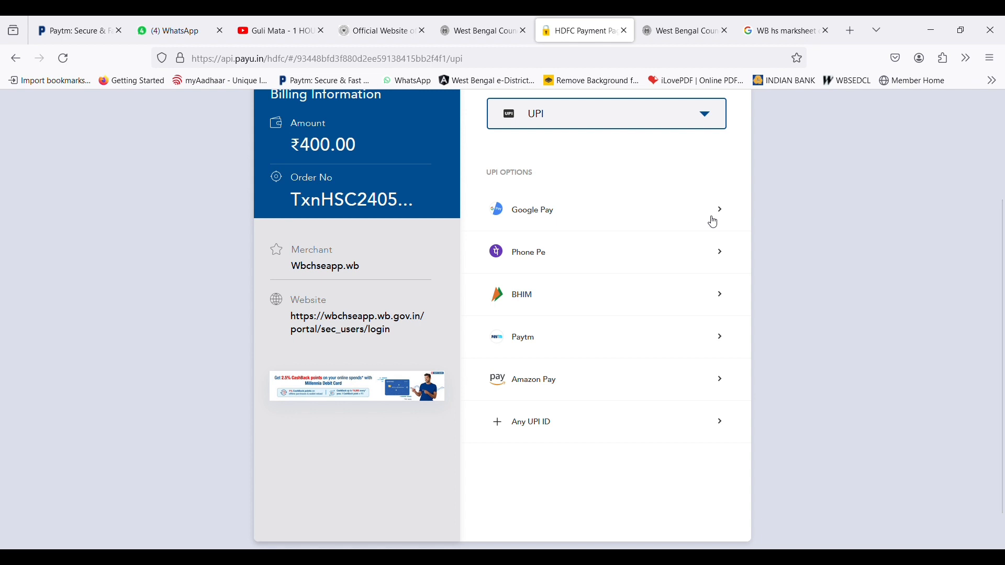
- Pay with Paytm UPI, entering and verifying the payer's UPI ID
click(715, 217)
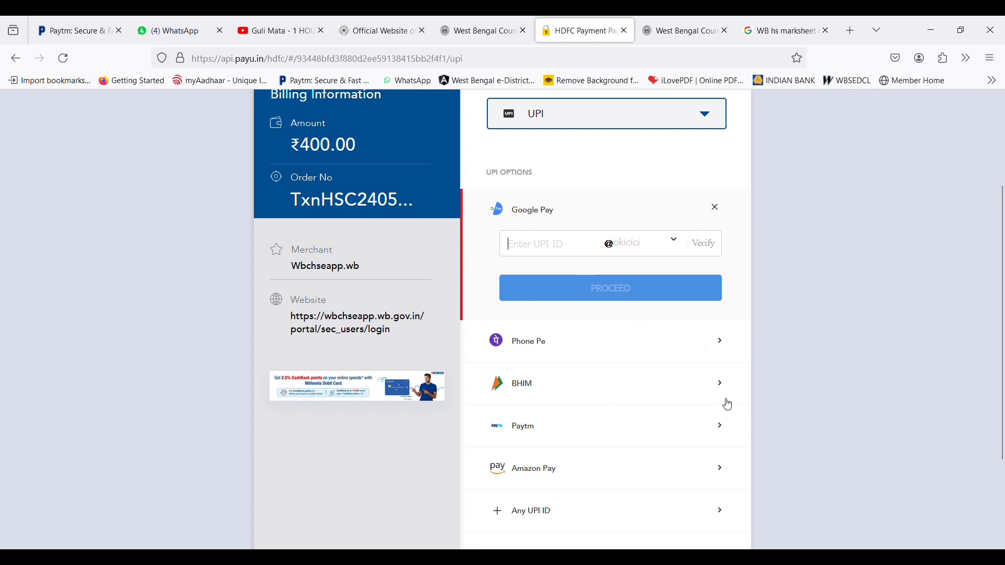
click(728, 434)
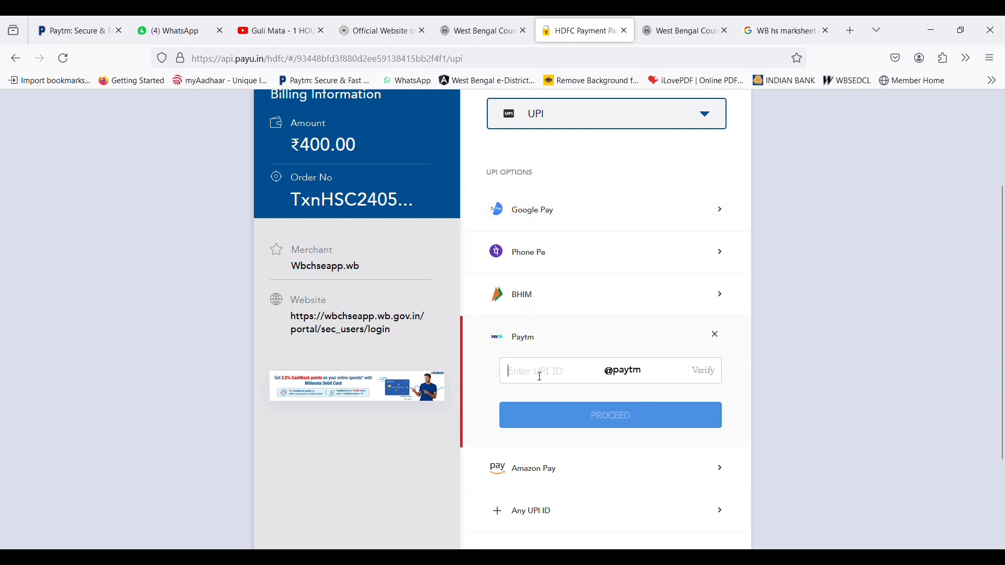
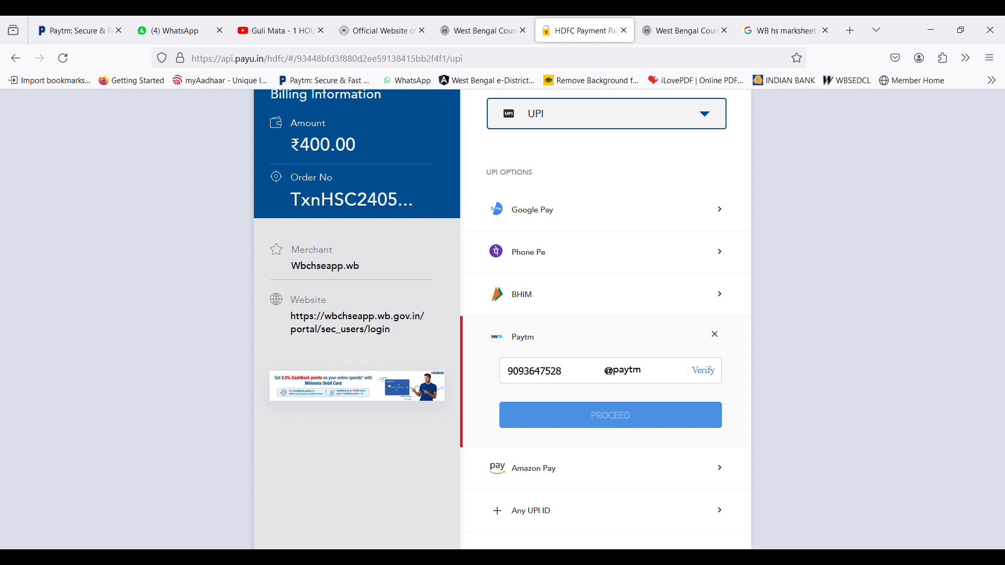
click(704, 371)
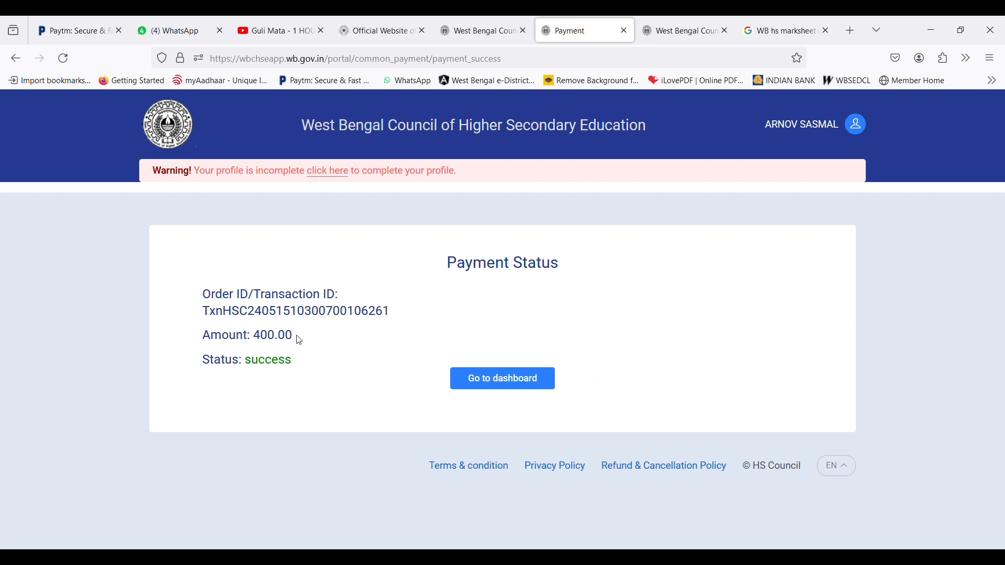
- Return to the dashboard, open the money receipt for the Paid (400.00) form, then switch back
click(549, 385)
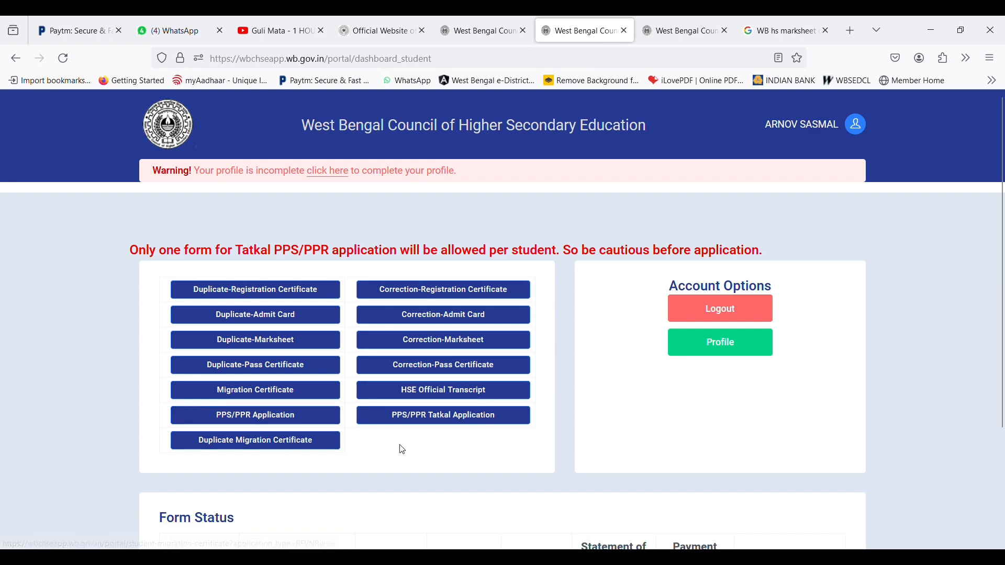
scroll(402, 451, down, 3)
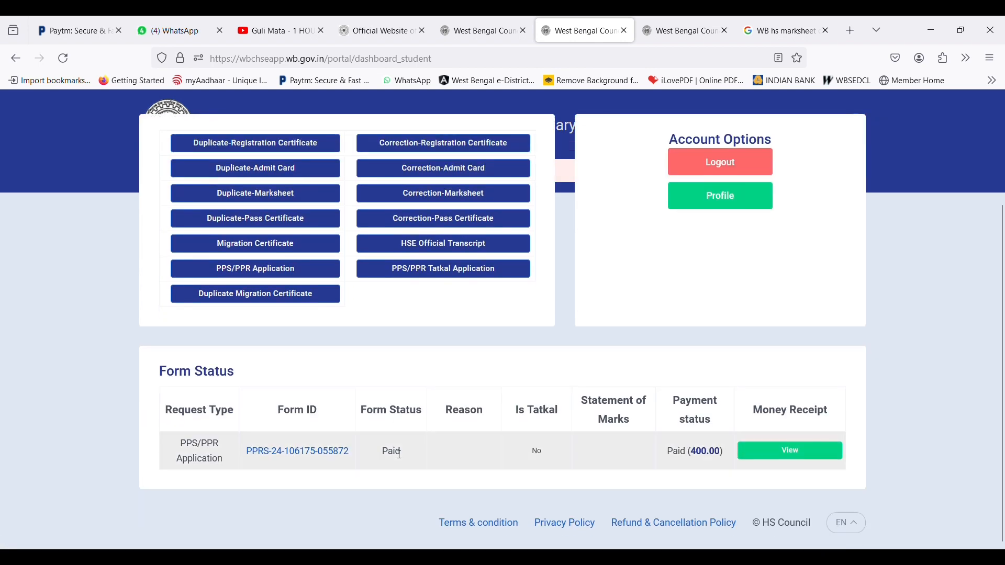
click(806, 459)
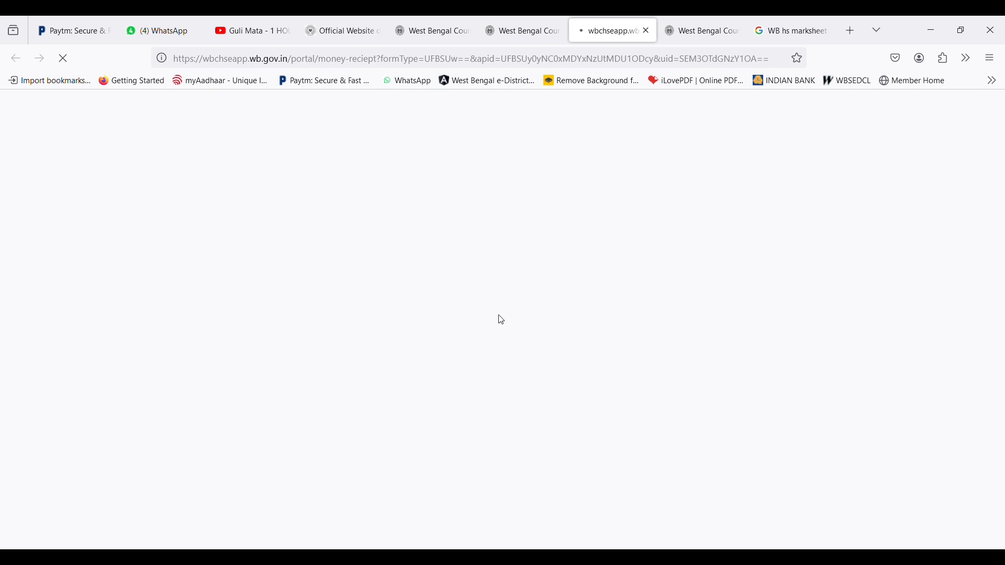
click(502, 32)
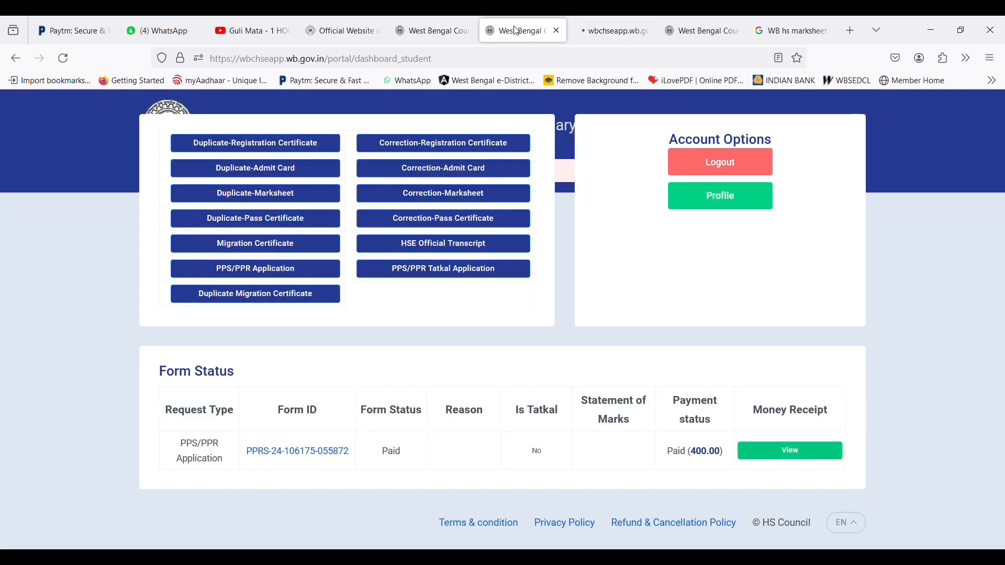